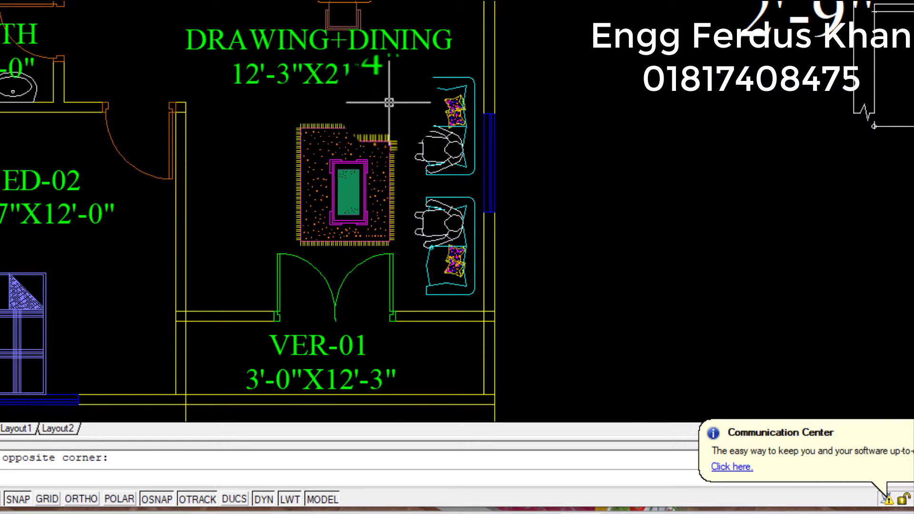
Step: Examine the floor plan's bedrooms, drawing and dining area and veranda, along with the neighbouring floor beam details
scroll(404, 93, down, 3)
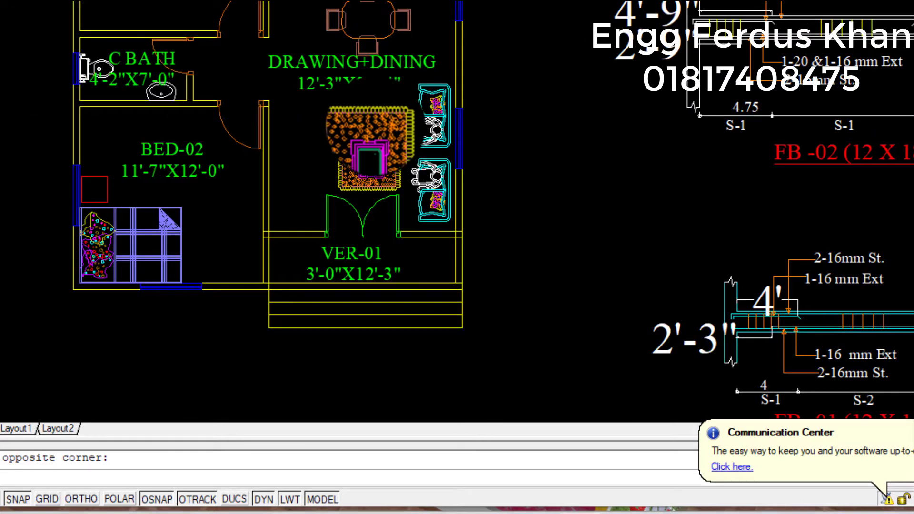
scroll(377, 86, down, 5)
scroll(378, 87, up, 4)
scroll(378, 86, down, 3)
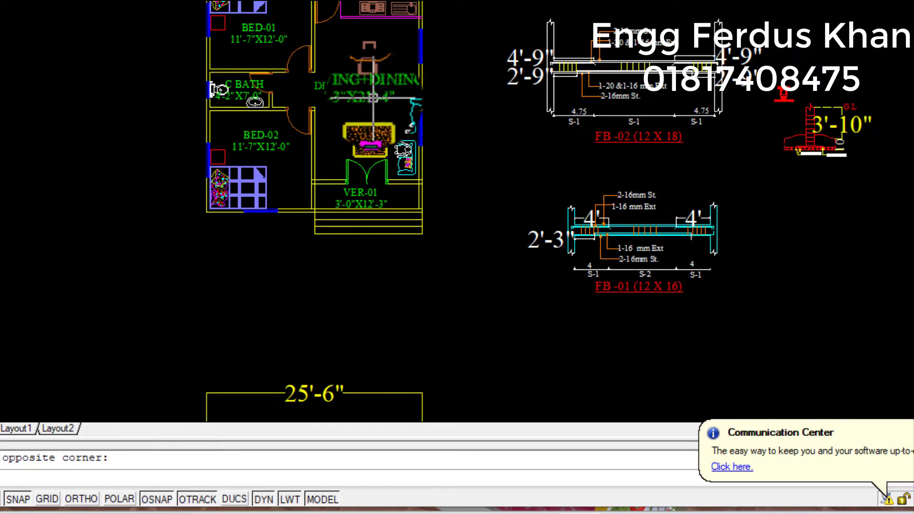
scroll(387, 115, up, 2)
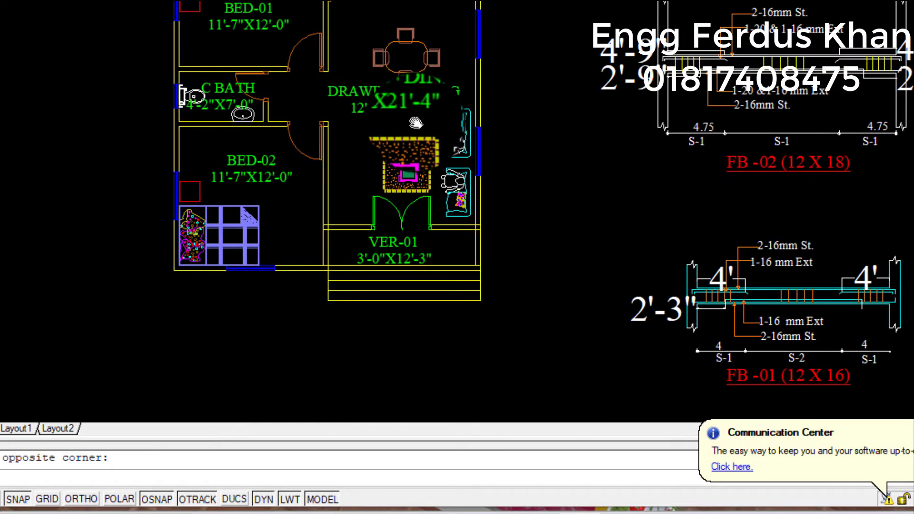
scroll(284, 190, up, 3)
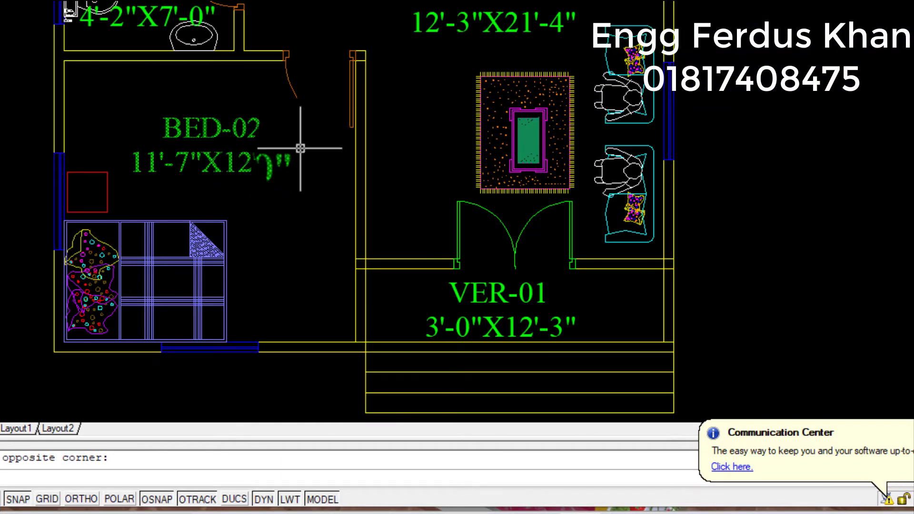
scroll(321, 220, down, 5)
scroll(374, 185, up, 4)
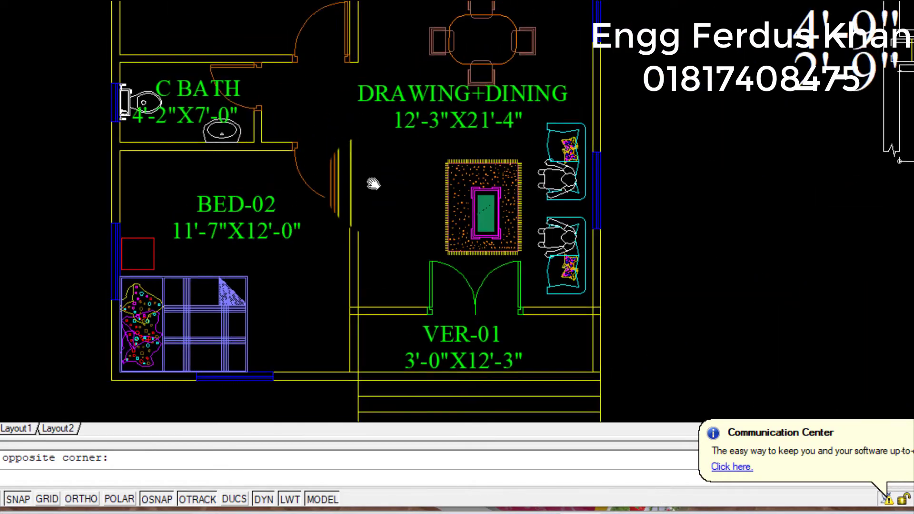
scroll(374, 184, down, 5)
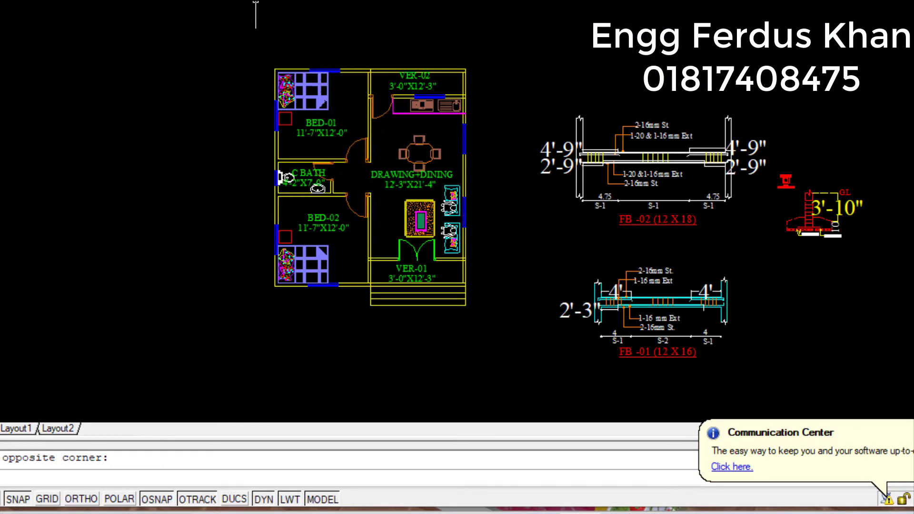
Step: Add a linear dimension across the floor plan's full width between its outer corners, placed above the BED-01 and VER-02 wall
click(256, 2)
click(234, 2)
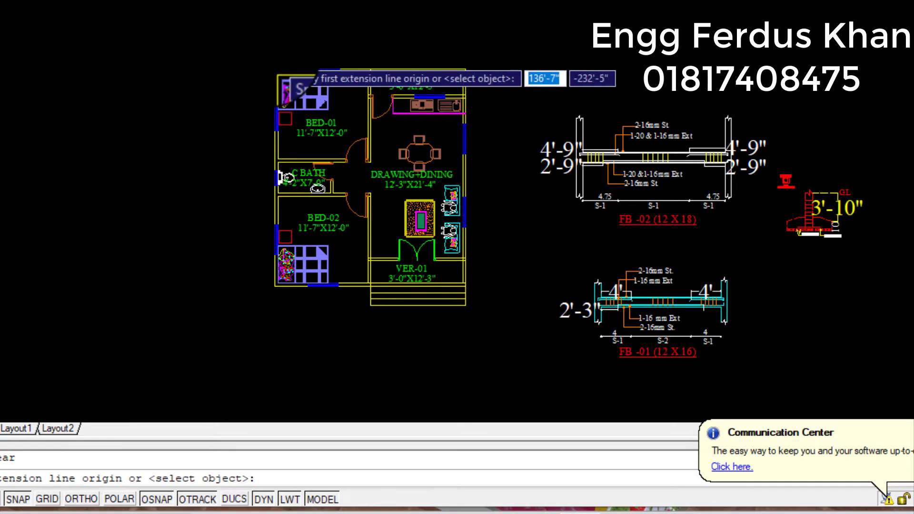
scroll(278, 74, up, 3)
click(275, 82)
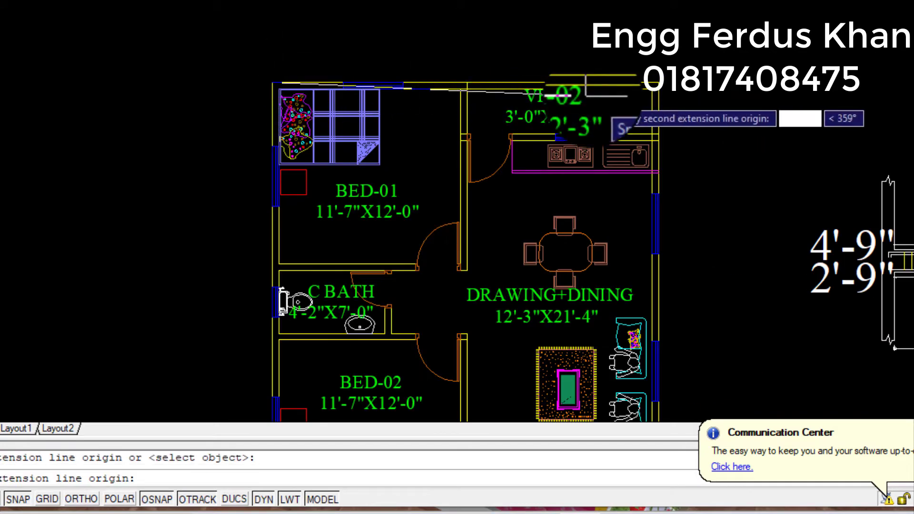
click(654, 85)
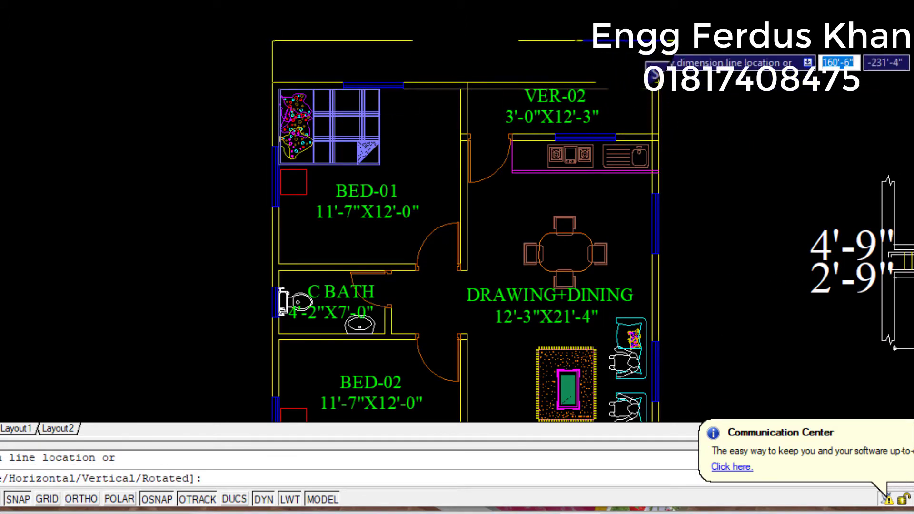
click(585, 42)
Step: Add a vertical linear dimension for the floor plan's full depth, placed outside the bedrooms' outer wall
scroll(536, 81, down, 3)
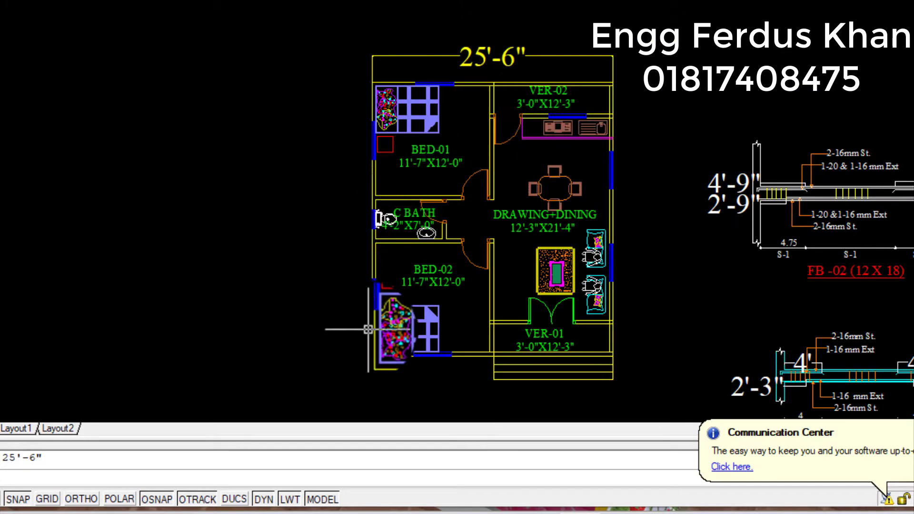
scroll(368, 329, up, 2)
key(Return)
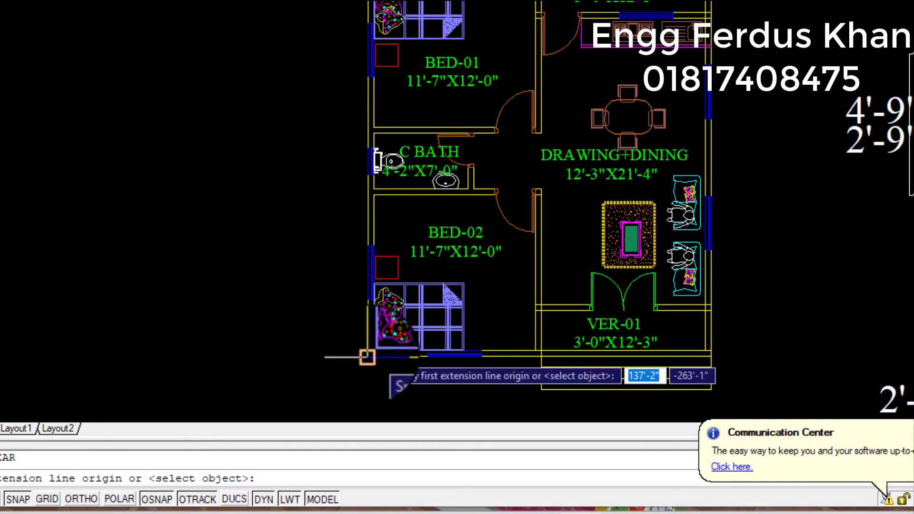
click(363, 356)
scroll(375, 356, up, 3)
scroll(381, 274, down, 4)
scroll(367, 102, up, 3)
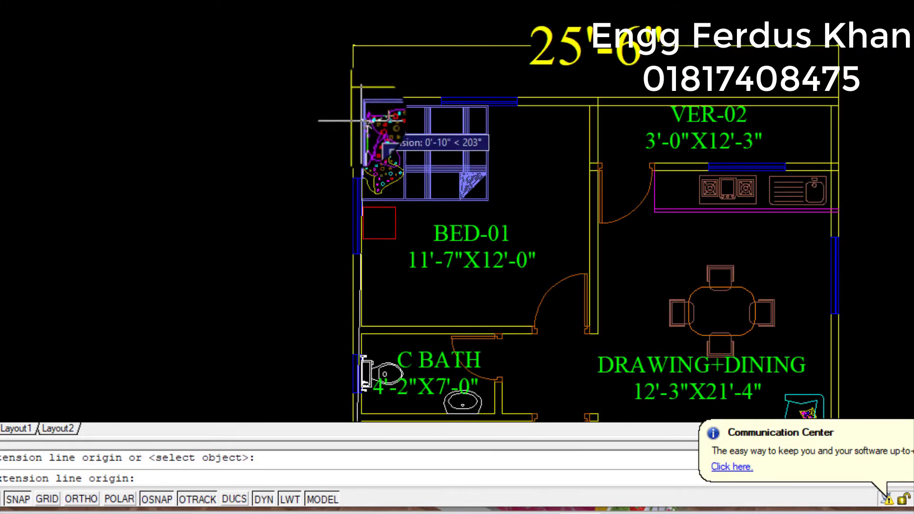
click(353, 99)
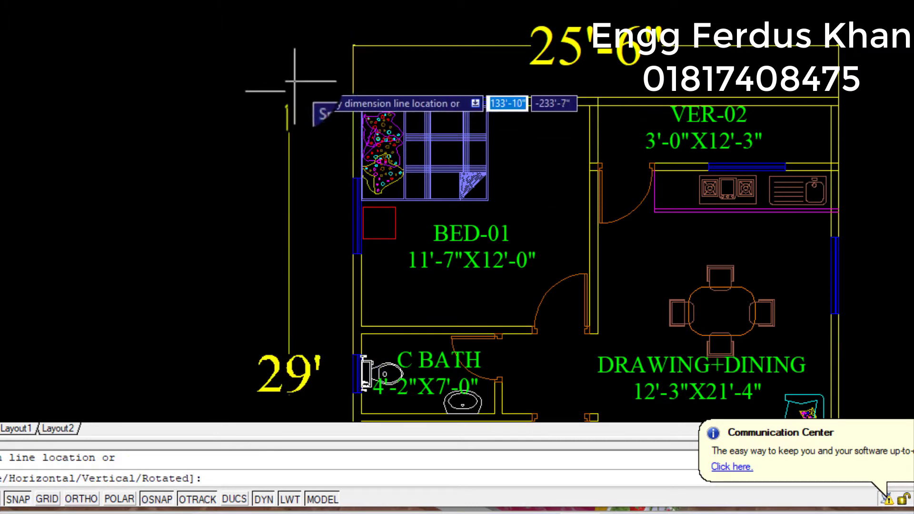
click(286, 95)
Step: Review the dimensioned floor plan against the FB-01 and FB-02 beam details and the footing section
scroll(357, 137, down, 4)
scroll(470, 205, up, 2)
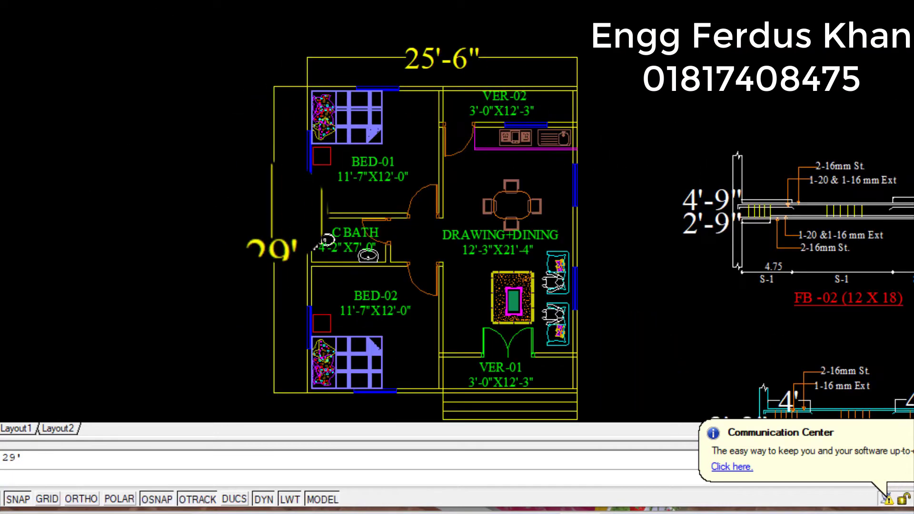
scroll(393, 212, down, 5)
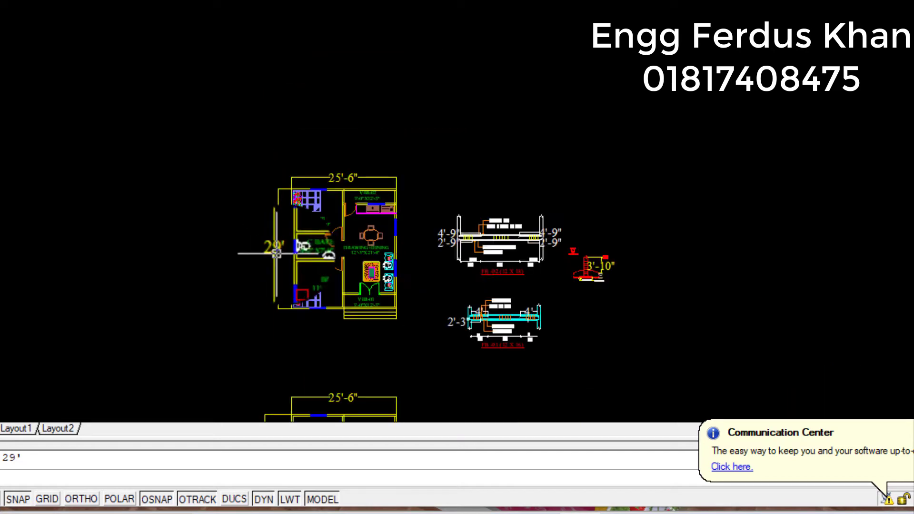
scroll(321, 215, up, 4)
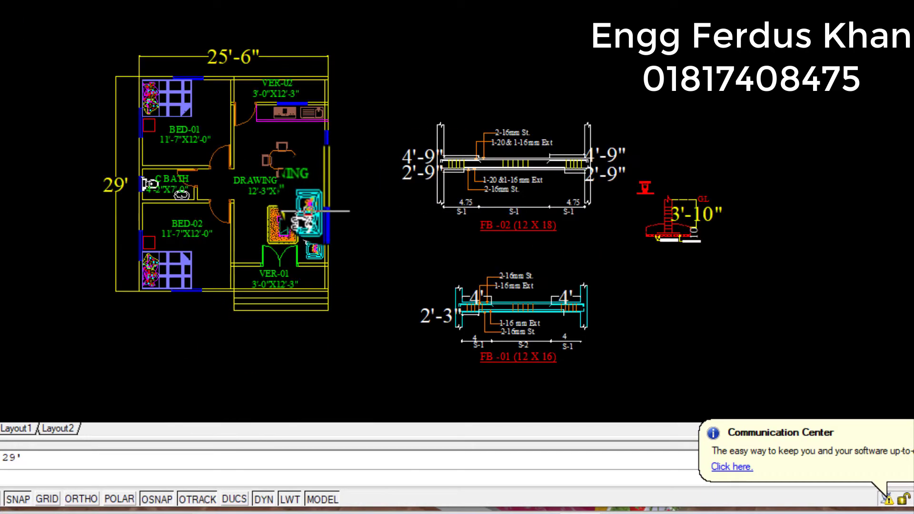
scroll(200, 172, down, 2)
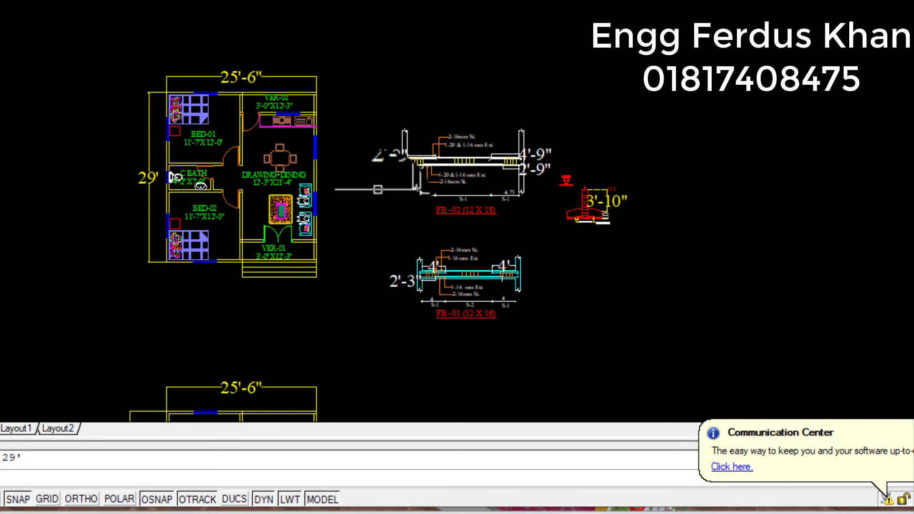
scroll(371, 191, down, 2)
scroll(333, 176, up, 2)
scroll(286, 157, down, 2)
scroll(216, 132, up, 3)
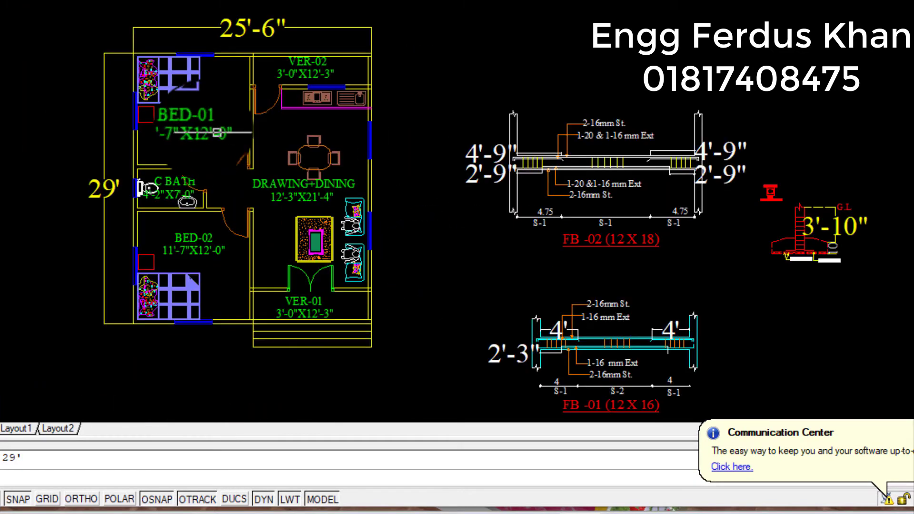
scroll(217, 133, up, 3)
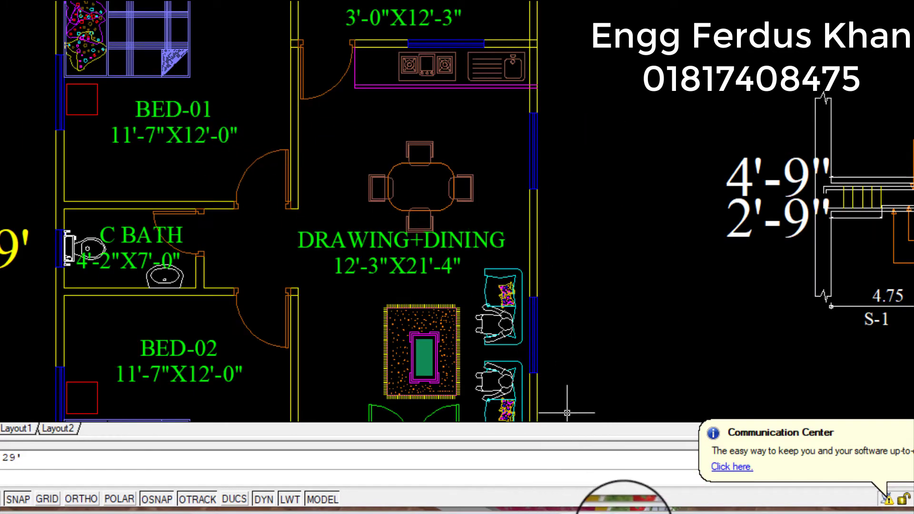
Step: Switch to the Excel steel estimate and review the reinforcement for the columns, grade beam, floor beam and slab through to the building total
click(623, 509)
scroll(333, 162, down, 5)
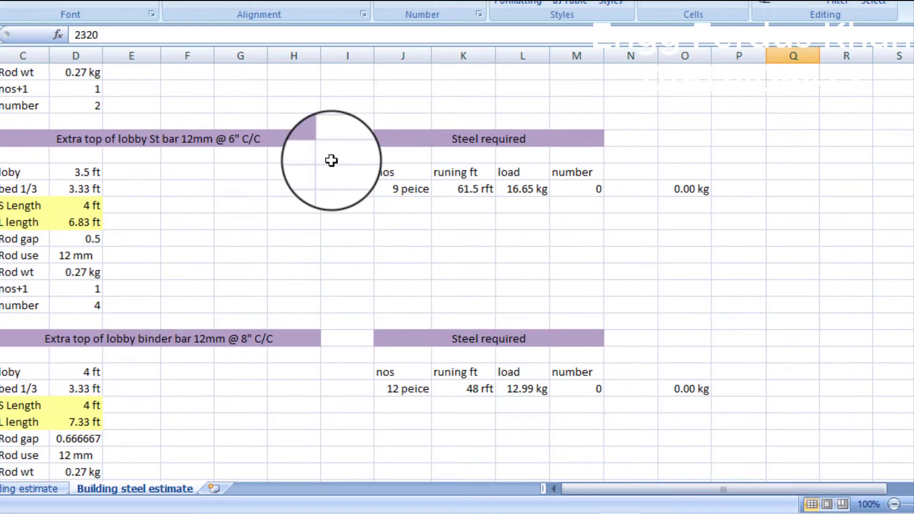
scroll(332, 162, down, 12)
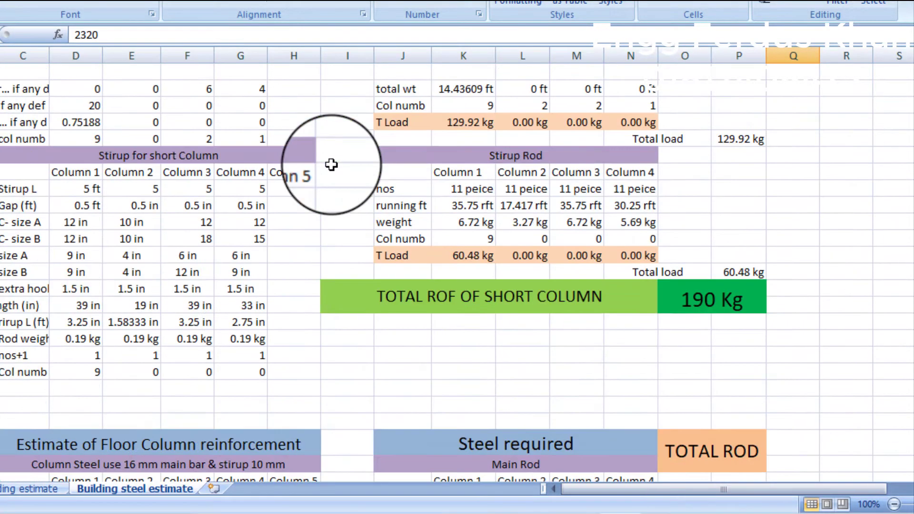
scroll(332, 164, down, 18)
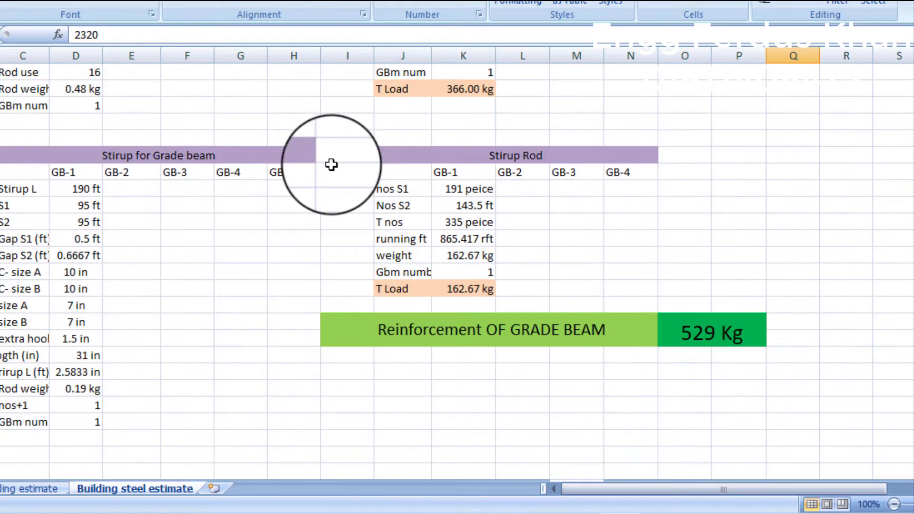
scroll(332, 164, down, 20)
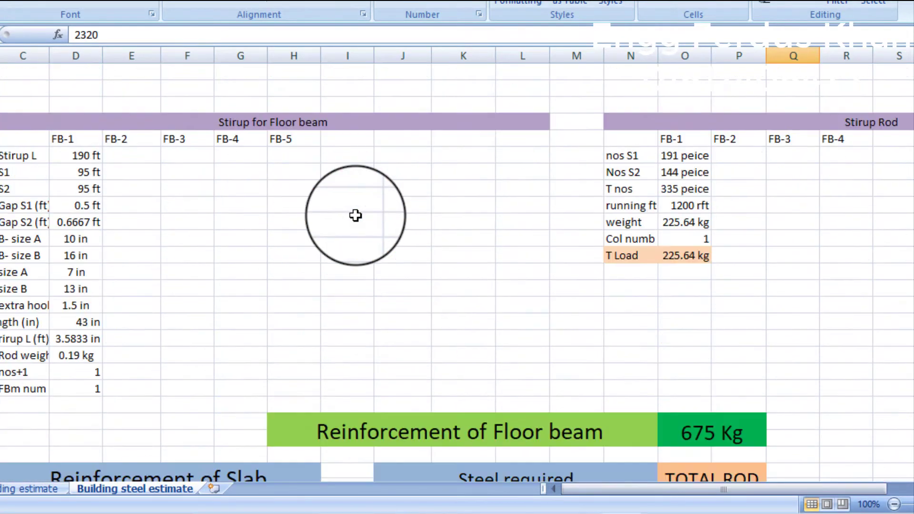
scroll(355, 216, down, 20)
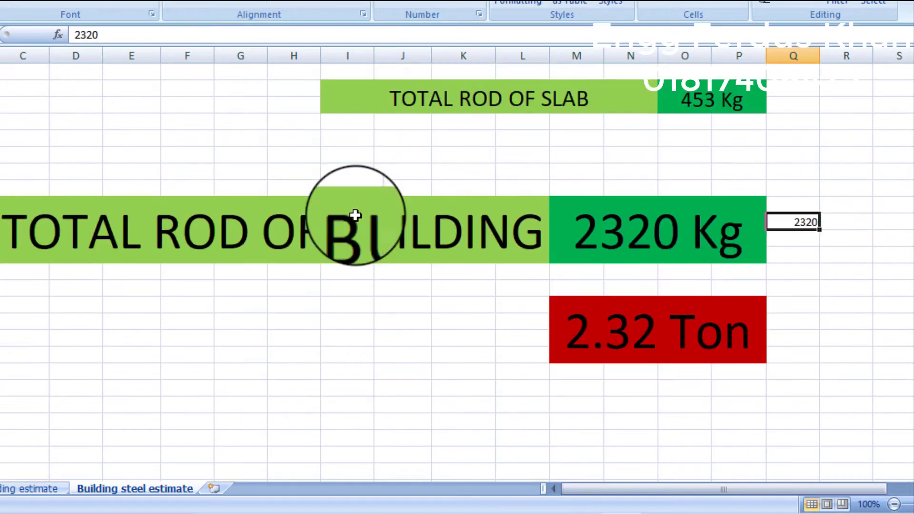
scroll(356, 216, up, 2)
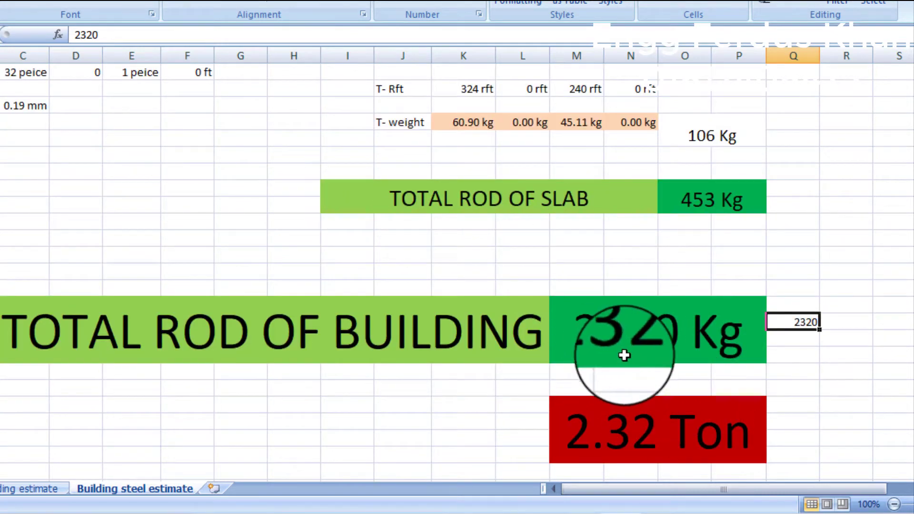
scroll(655, 336, up, 1)
scroll(655, 336, down, 2)
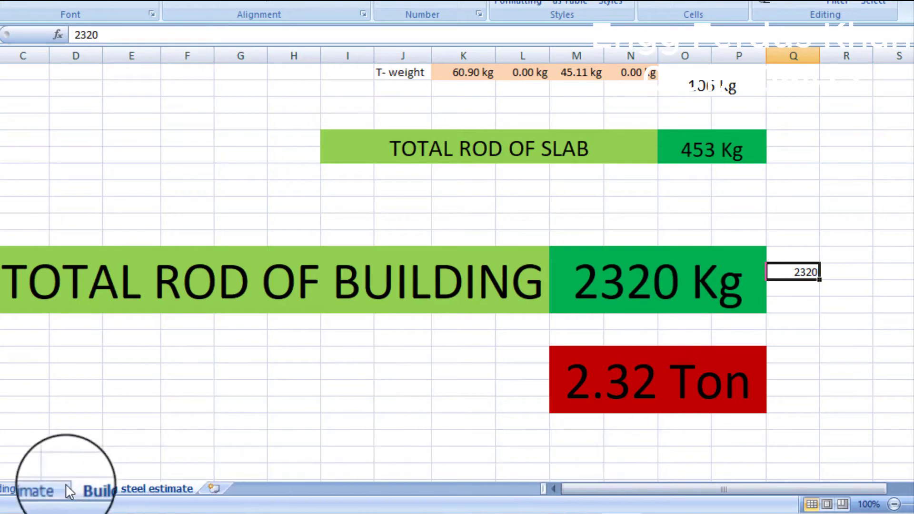
Step: Open the building estimate sheet and review the concrete volumes and the cement, sand and khoya quantities
click(34, 491)
scroll(592, 205, down, 10)
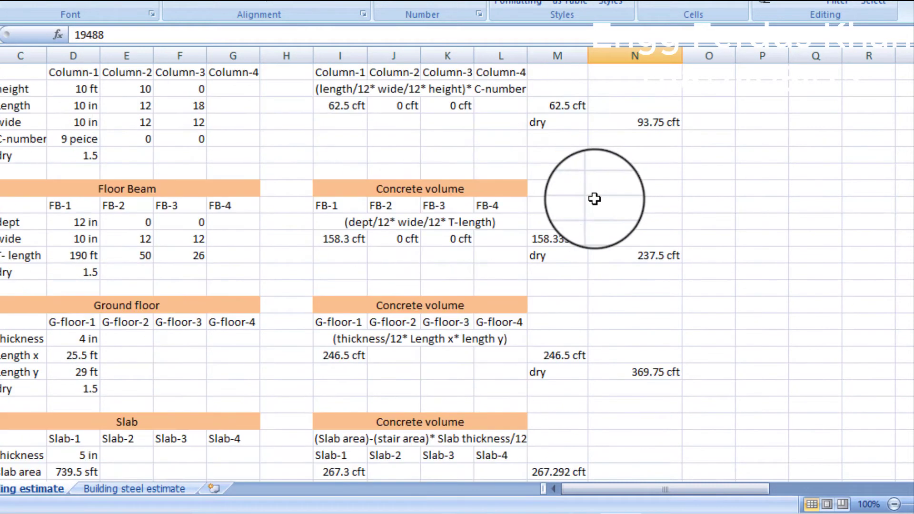
scroll(598, 245, down, 8)
scroll(600, 247, up, 5)
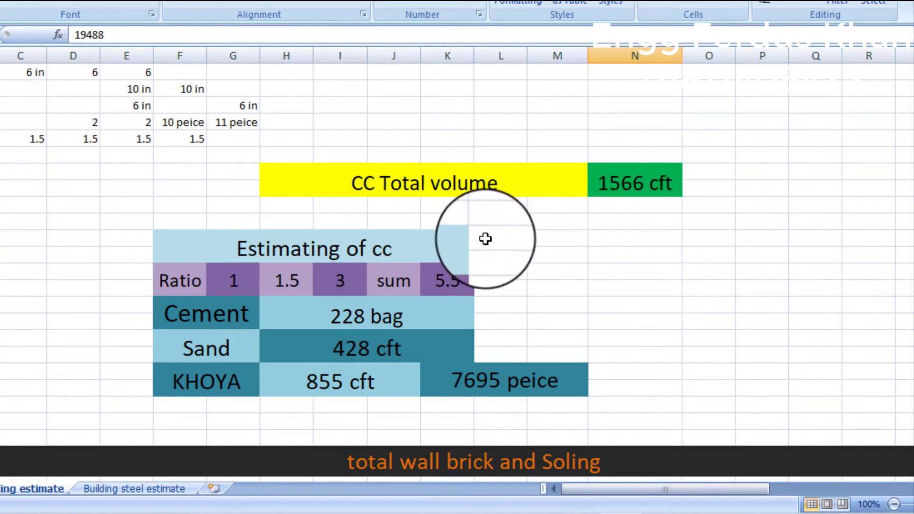
scroll(429, 237, down, 1)
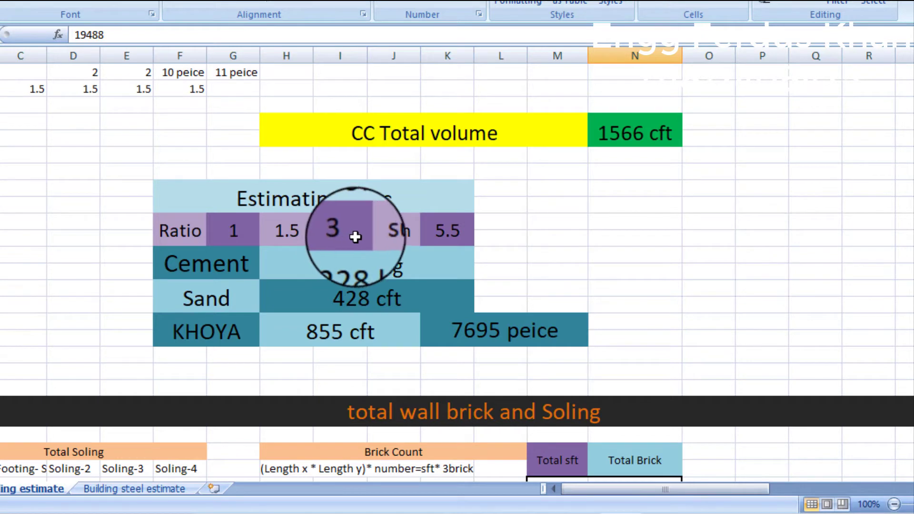
scroll(381, 229, down, 1)
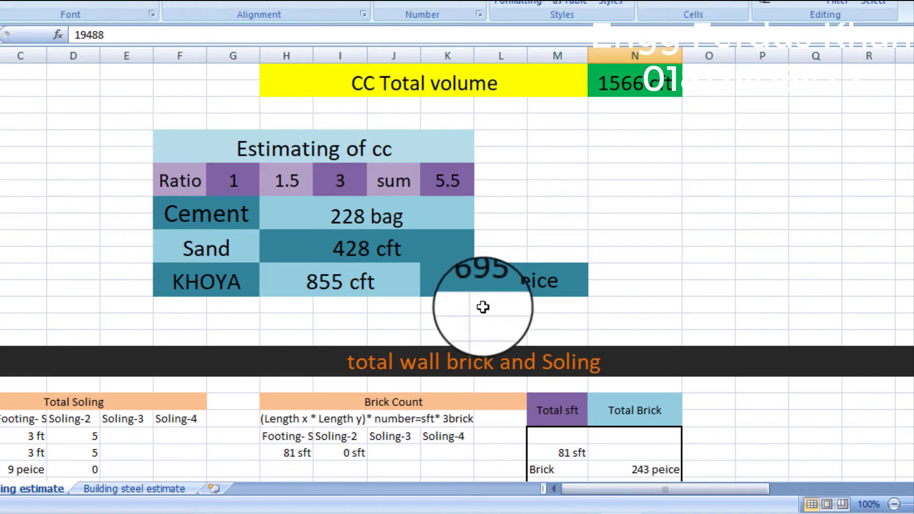
Step: Review the brick counts for soling, the 10 inch wall and the 5 inch wall, including the opening deductions and the overall brick total
scroll(531, 266, down, 5)
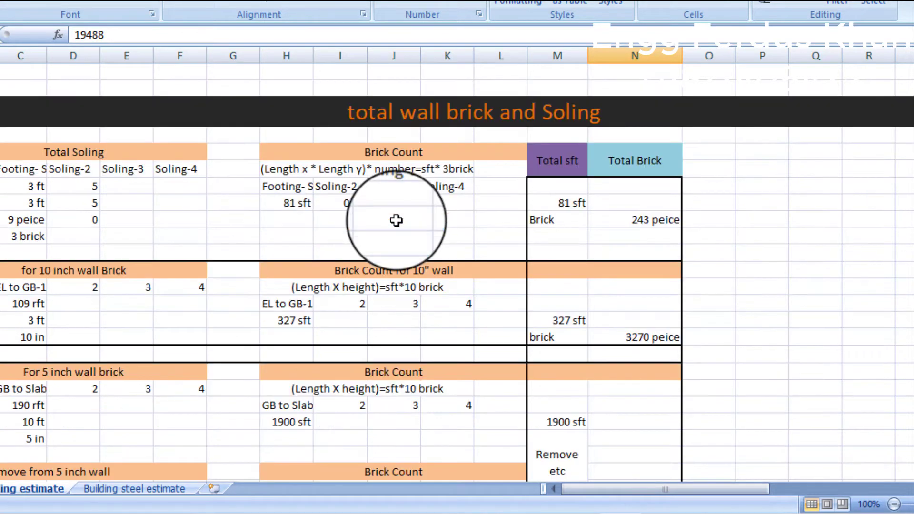
scroll(397, 220, down, 1)
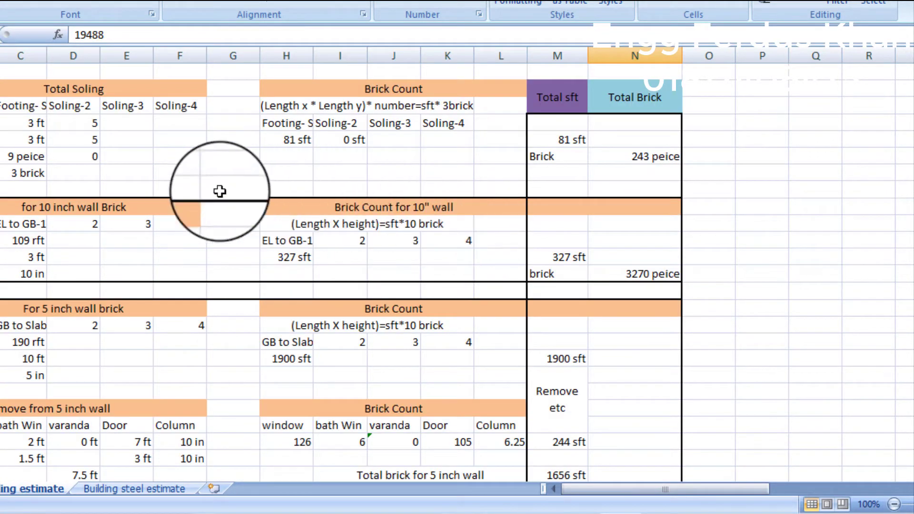
scroll(475, 214, down, 4)
scroll(481, 218, up, 2)
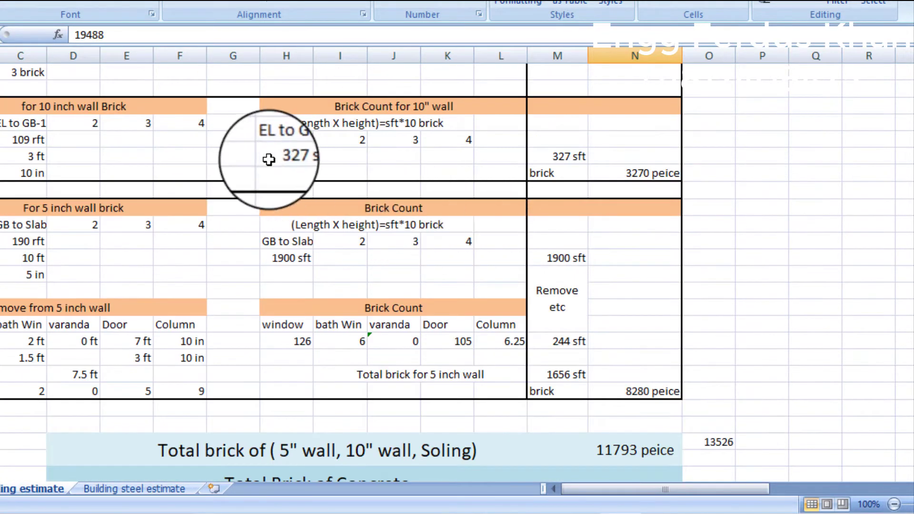
scroll(376, 253, down, 1)
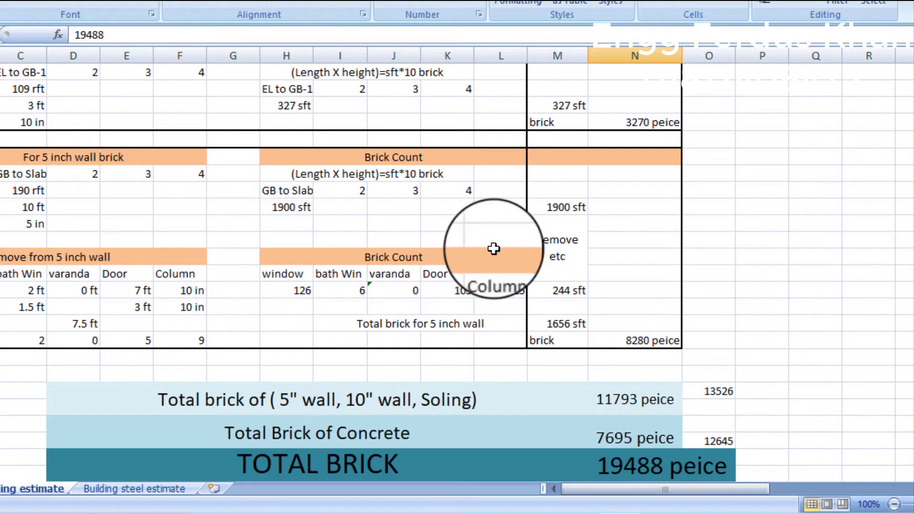
scroll(494, 248, down, 1)
scroll(472, 238, up, 3)
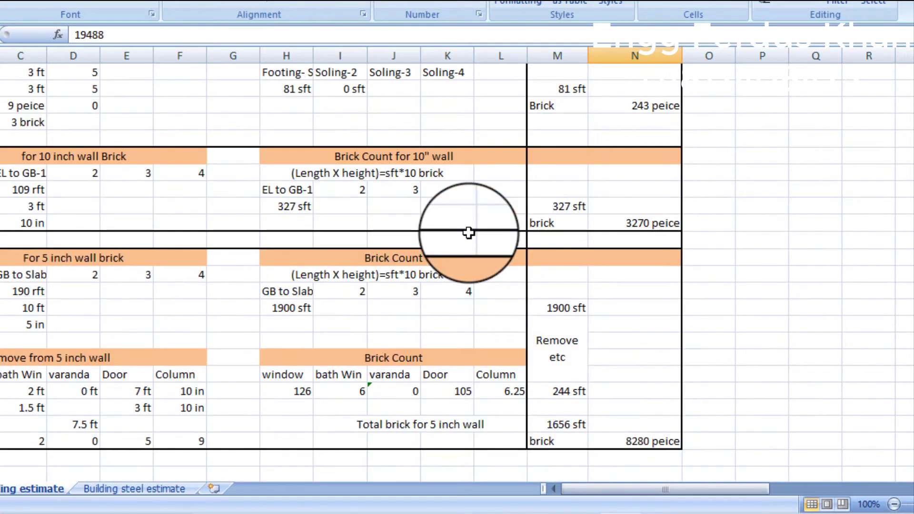
Step: Review the brick summary combining the 5 inch wall, 10 inch wall and soling bricks with the concrete bricks
scroll(481, 232, down, 3)
scroll(538, 286, down, 1)
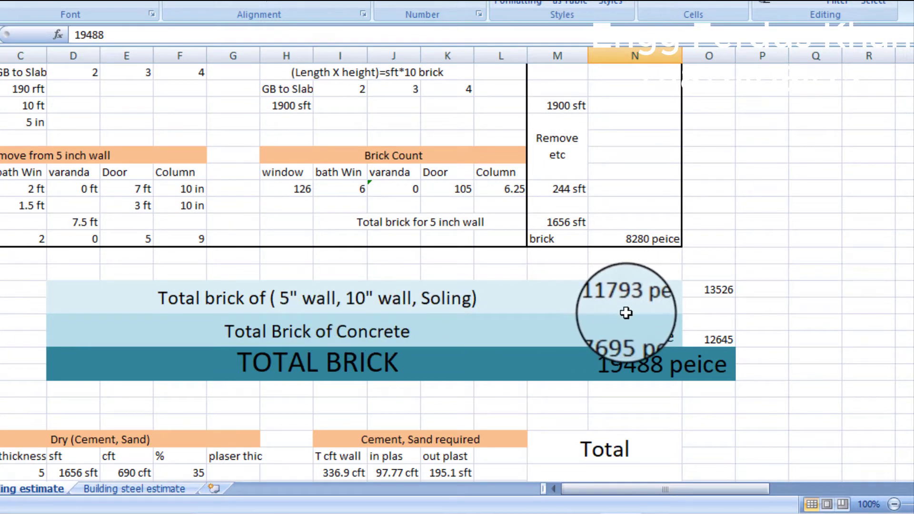
scroll(655, 301, down, 1)
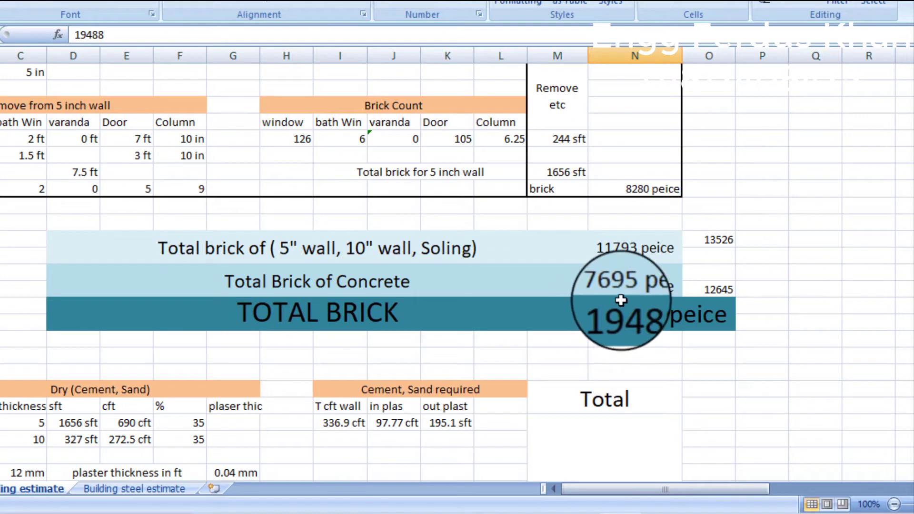
scroll(646, 253, down, 1)
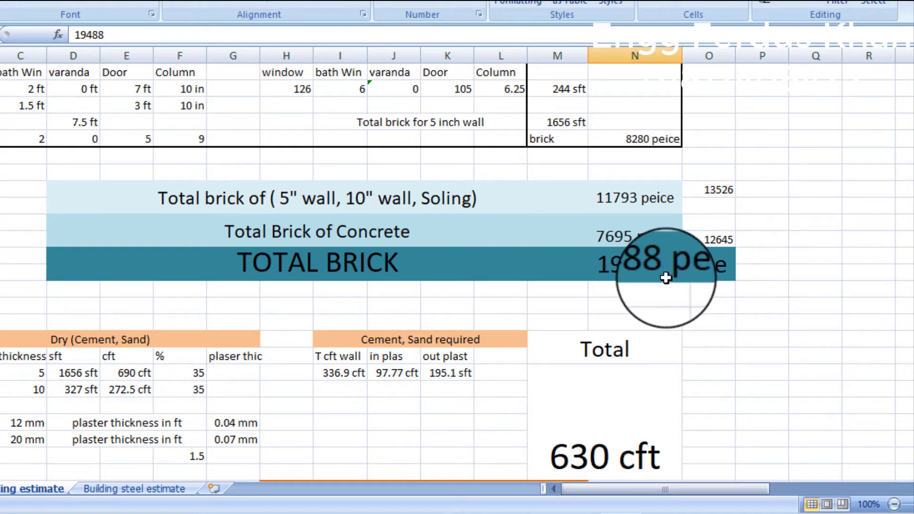
Step: Review the dry cement and sand estimate for brickwork and plaster, its 1:5 ratio, and the overall brick, cement and sand totals
scroll(619, 283, down, 5)
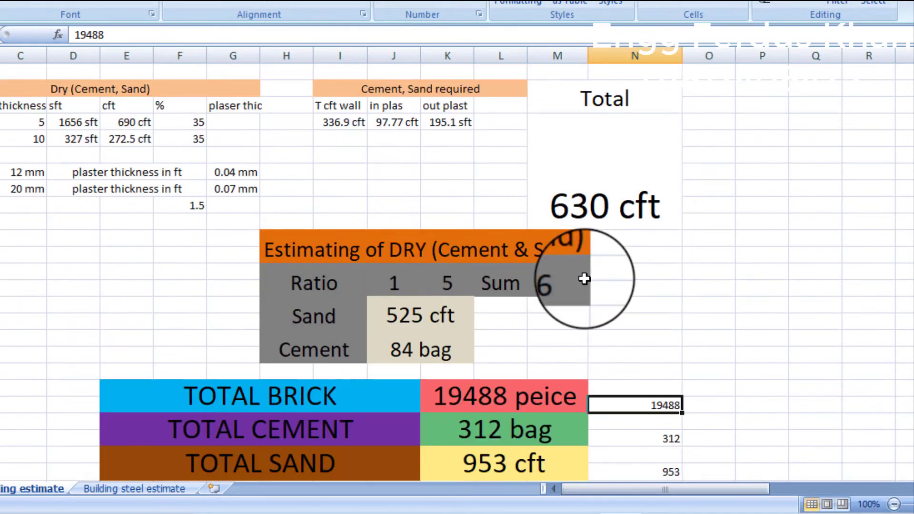
scroll(584, 279, up, 2)
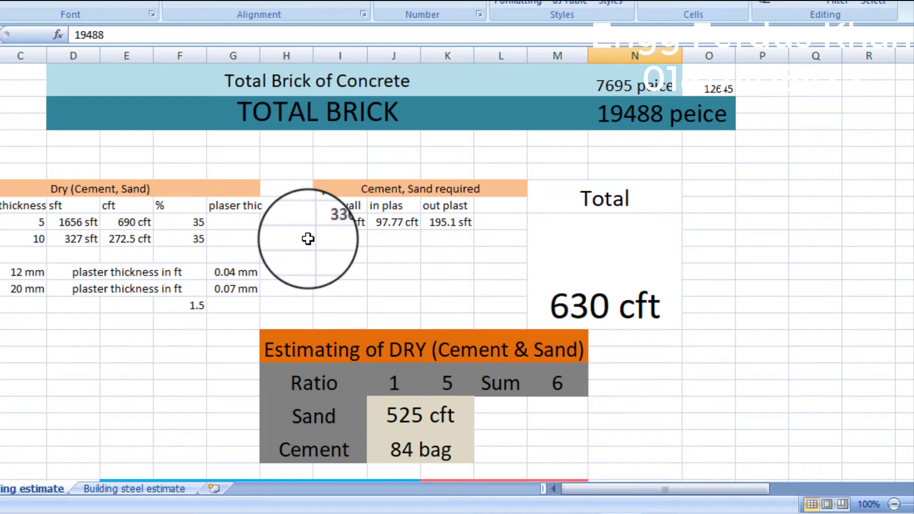
scroll(308, 238, down, 1)
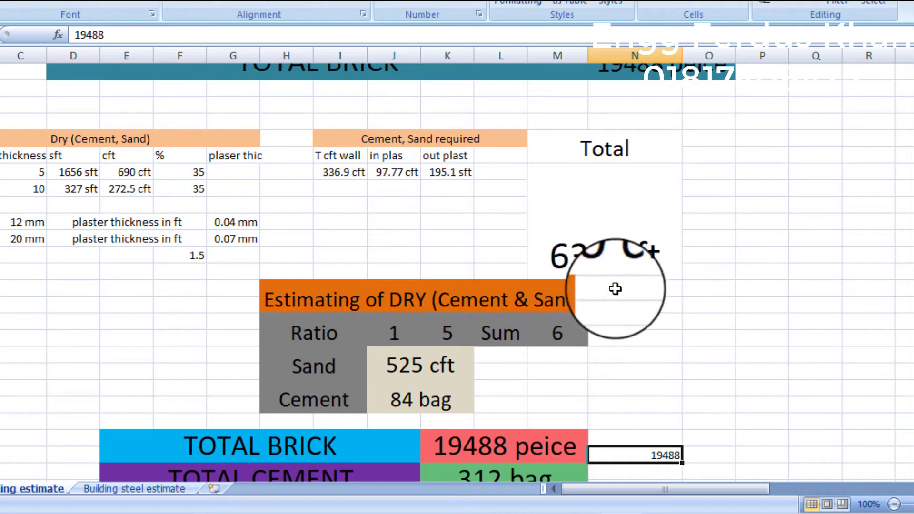
scroll(391, 266, down, 1)
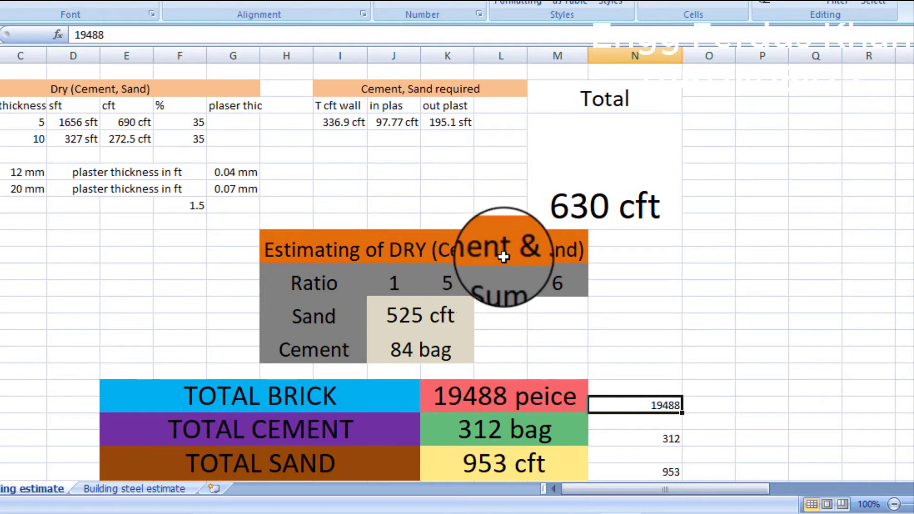
scroll(445, 281, down, 1)
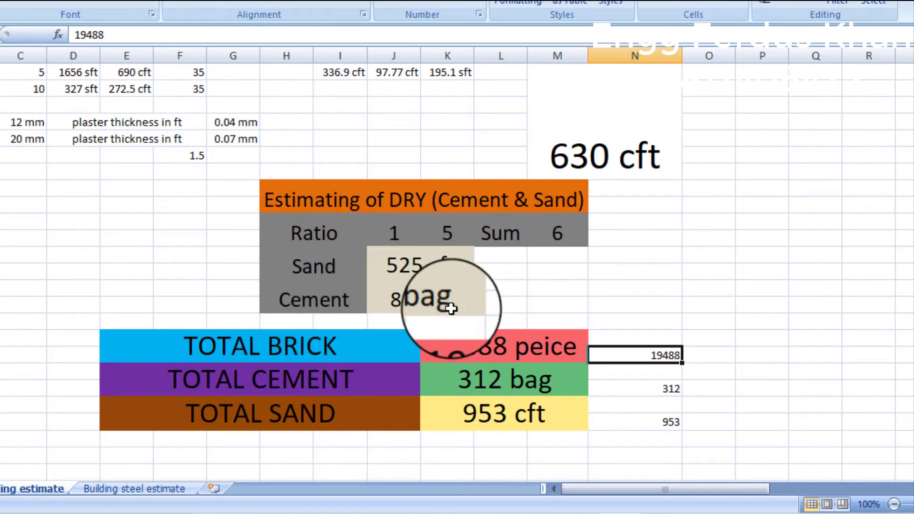
scroll(398, 256, down, 1)
scroll(399, 256, down, 1)
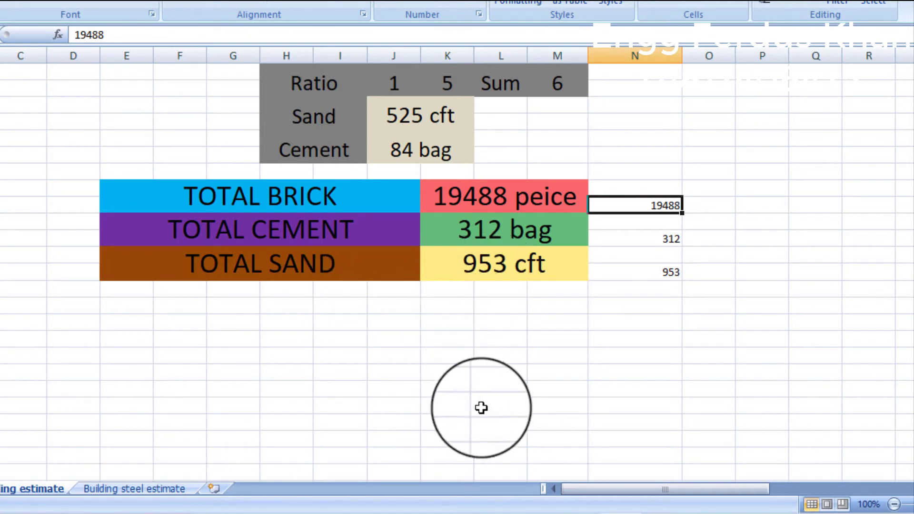
Step: On the Estimating & Costing sheet, set the 1st Floor Labor Cost area formula to =32*23.2
key(ctrl+Page_Up)
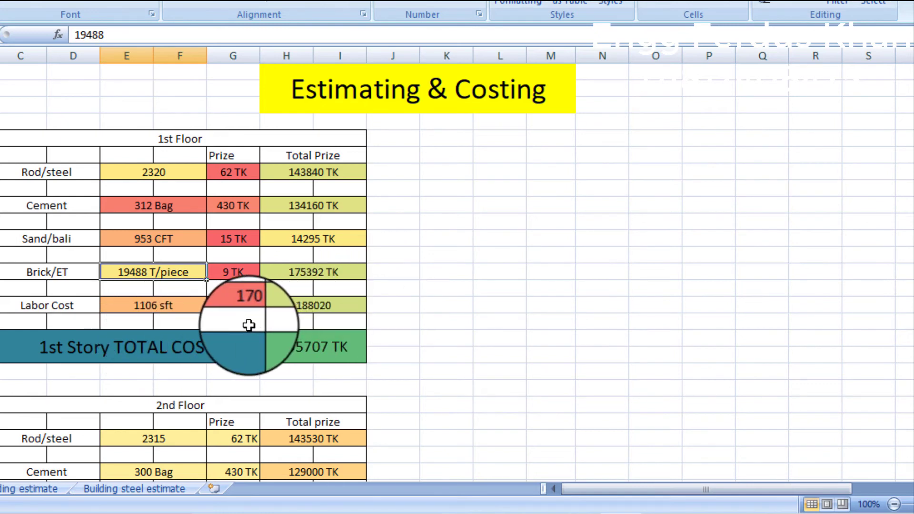
click(152, 306)
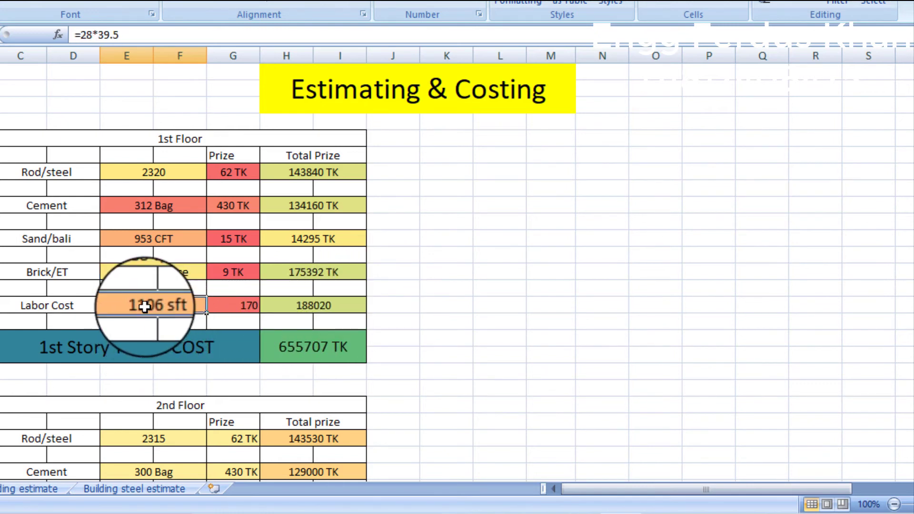
drag(119, 34, 80, 34)
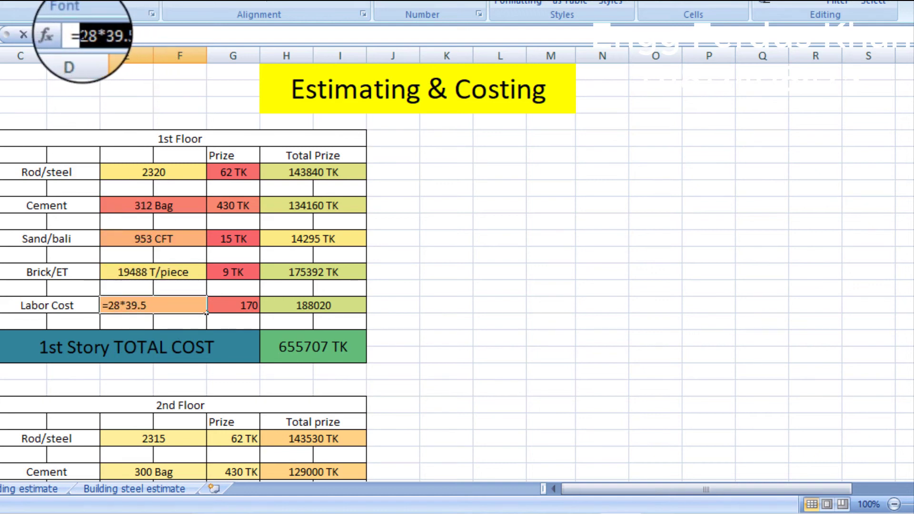
text(32*23.2)
key(Return)
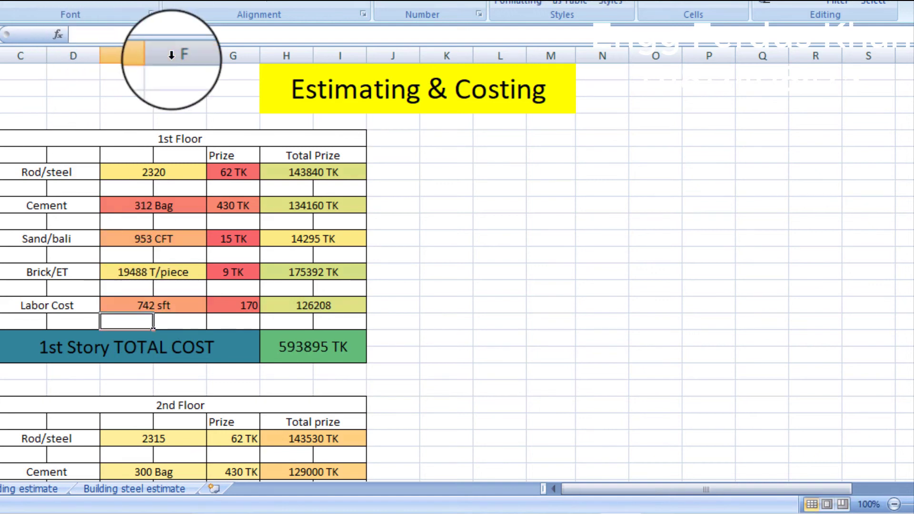